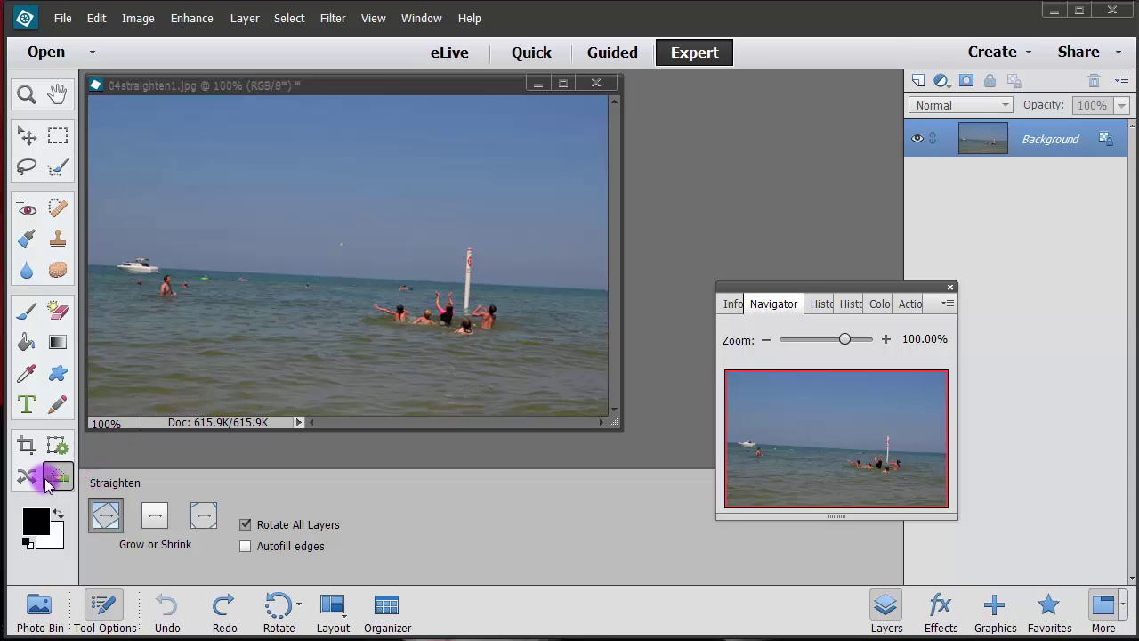
pyautogui.click(52, 481)
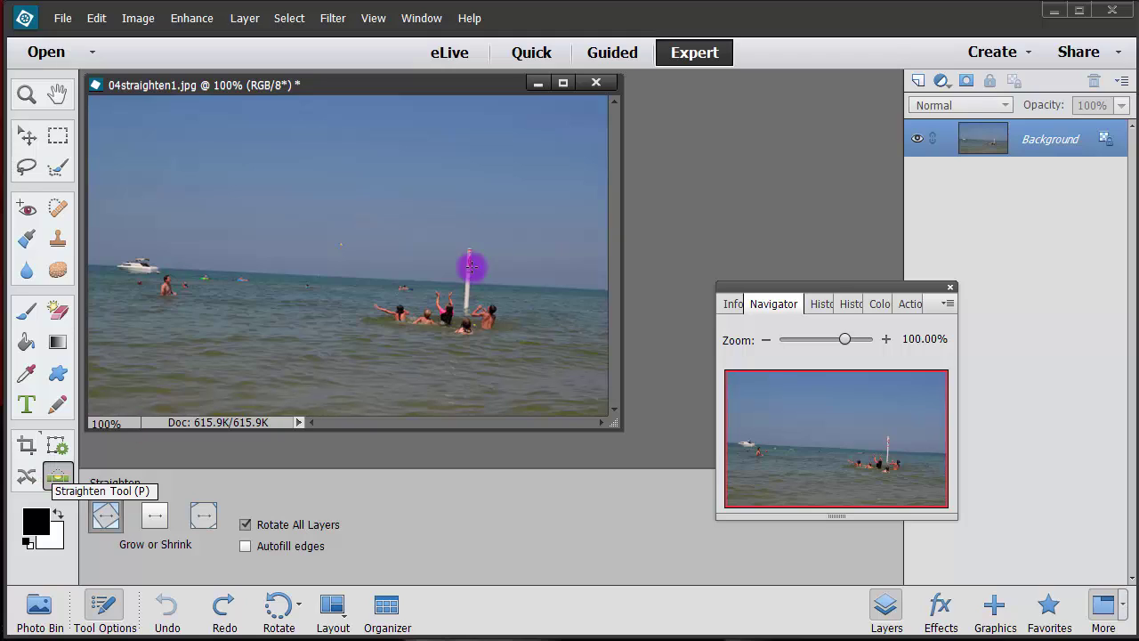
pyautogui.moveTo(166, 265)
pyautogui.mouseDown()
pyautogui.moveTo(432, 214)
pyautogui.moveTo(507, 223)
pyautogui.moveTo(553, 286)
pyautogui.mouseUp()
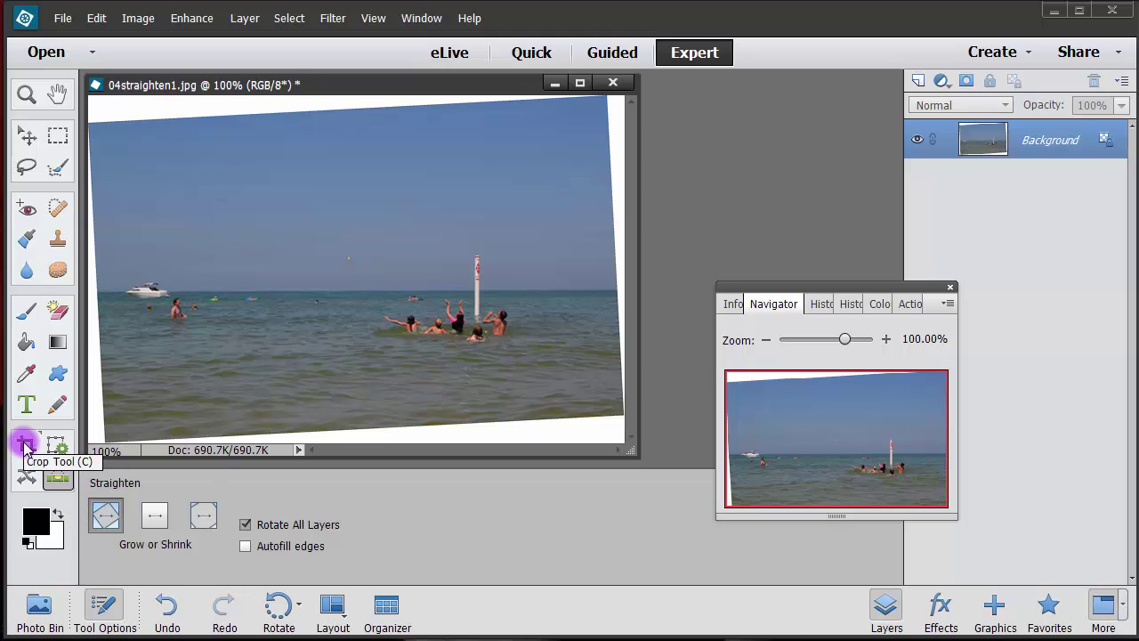
# - Undo, enable Autofill edges, and re-straighten the beach photo along the horizon
pyautogui.hotkey('ctrl', 'z')
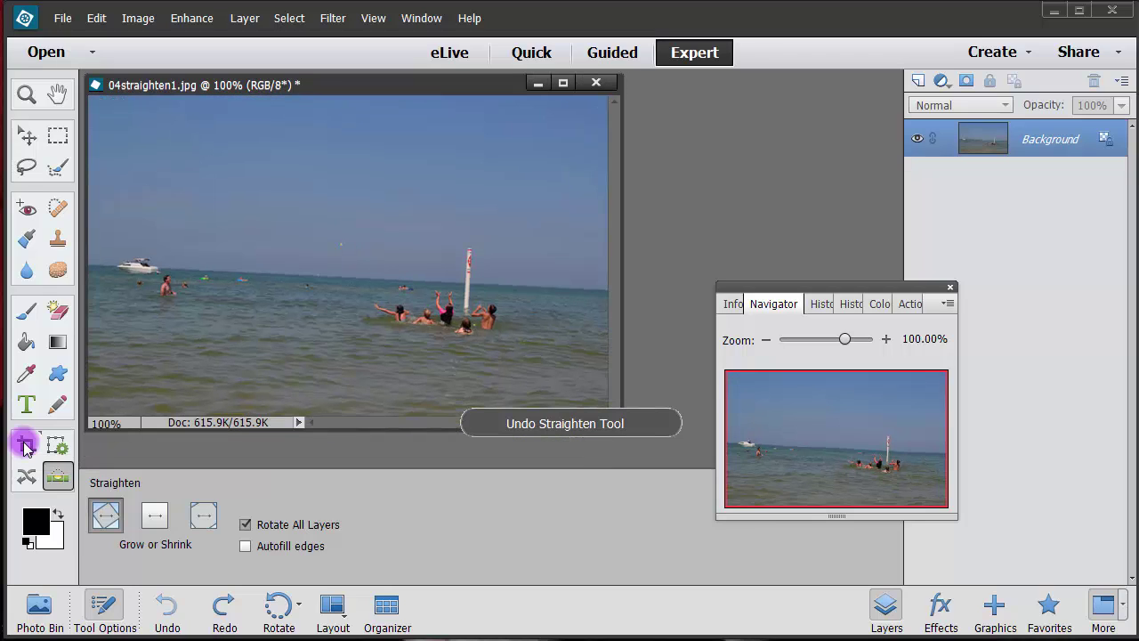
pyautogui.click(246, 546)
pyautogui.moveTo(159, 266); pyautogui.dragTo(549, 287)
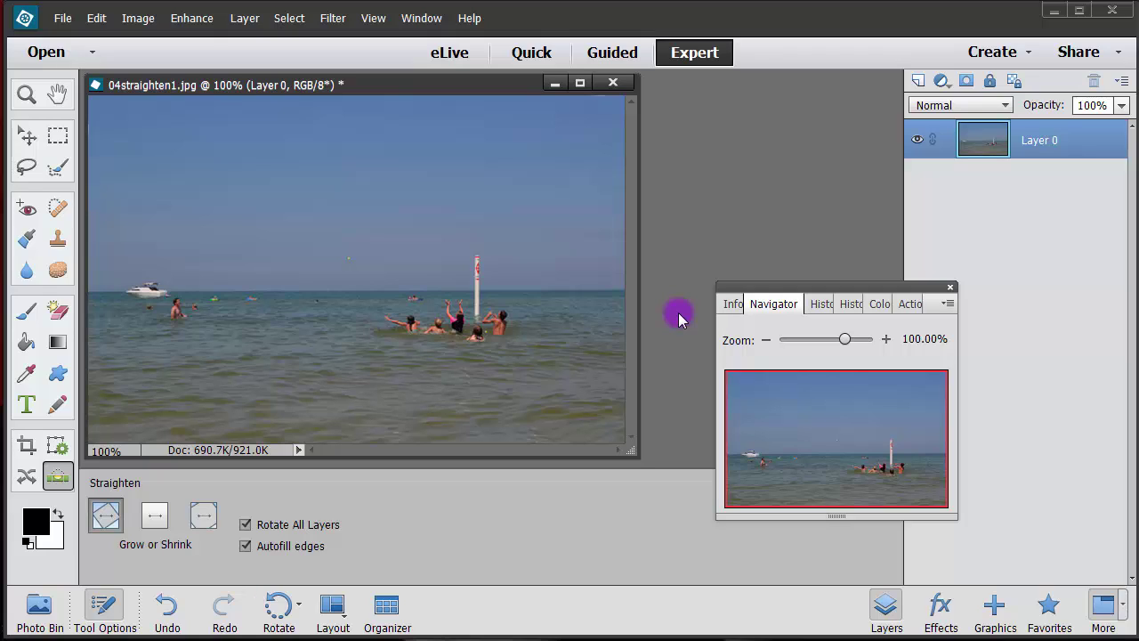
# - Undo, then straighten the beach photo along the horizon with Crop to Remove Background
pyautogui.hotkey('ctrl', 'z')
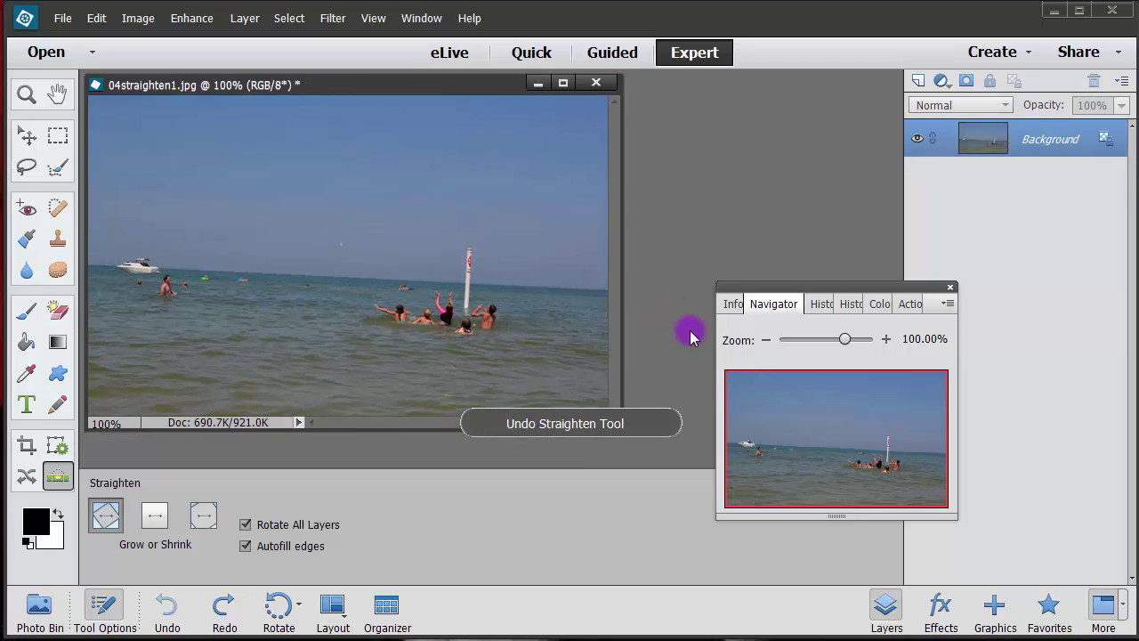
pyautogui.click(160, 516)
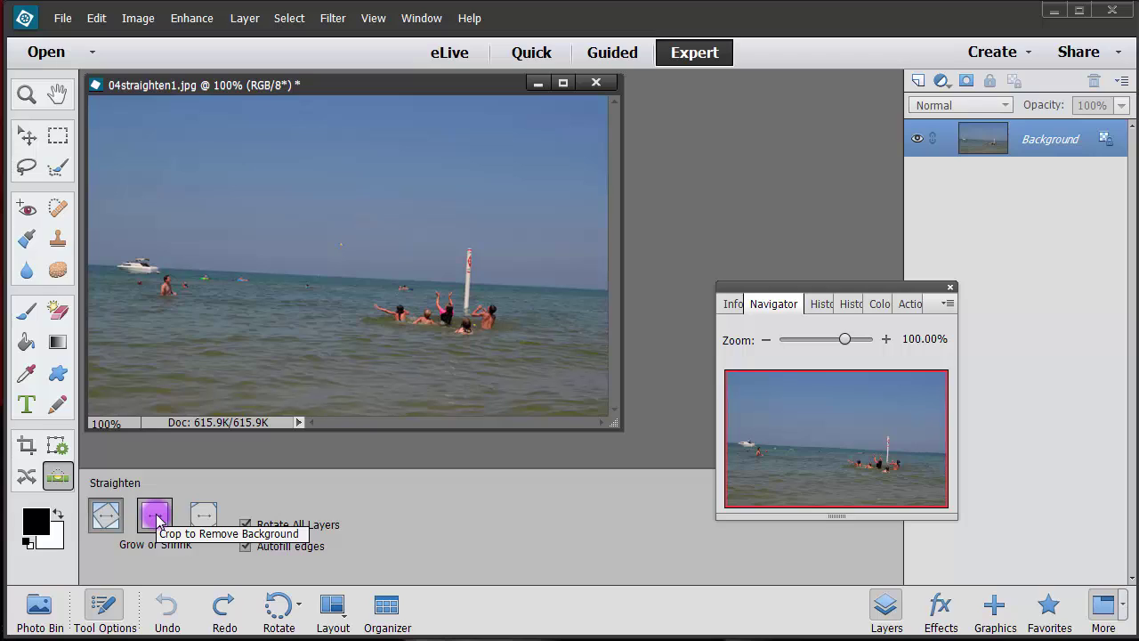
pyautogui.moveTo(173, 267)
pyautogui.mouseDown()
pyautogui.moveTo(510, 248)
pyautogui.moveTo(543, 286)
pyautogui.mouseUp()
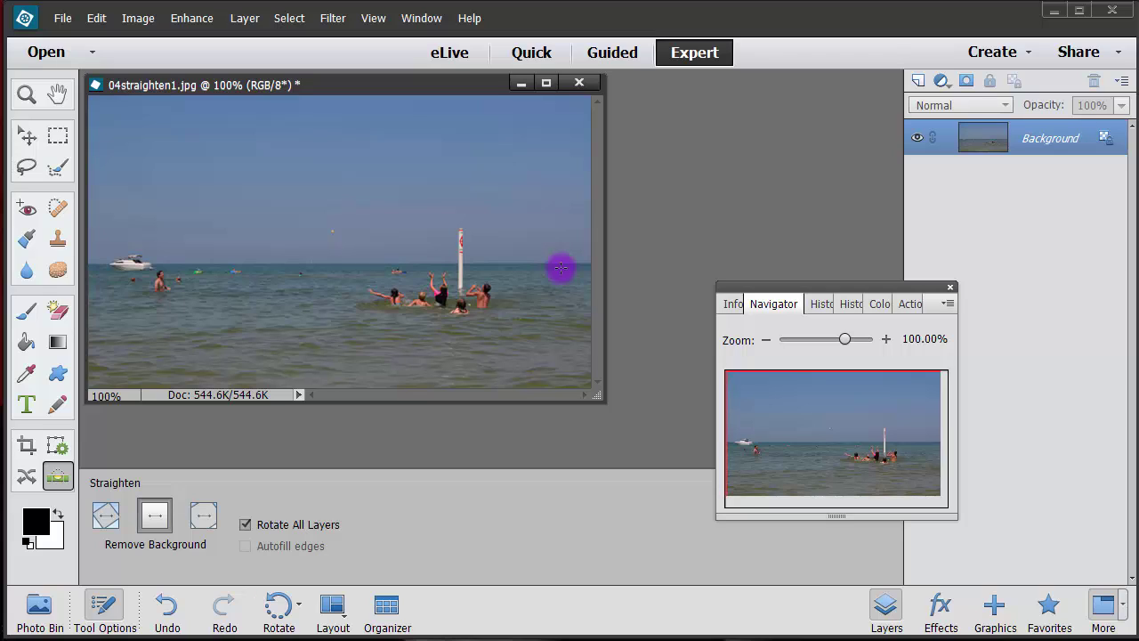
# - Undo and re-straighten the horizon using Crop to Original Size, leaving white corner wedges
pyautogui.hotkey('ctrl', 'z')
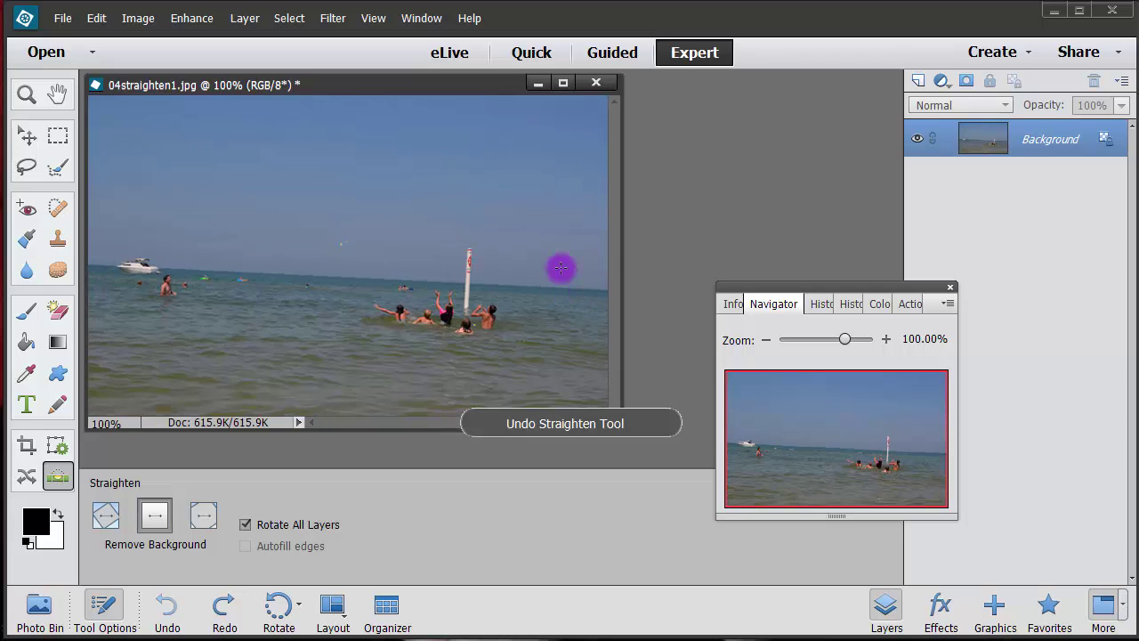
pyautogui.click(206, 514)
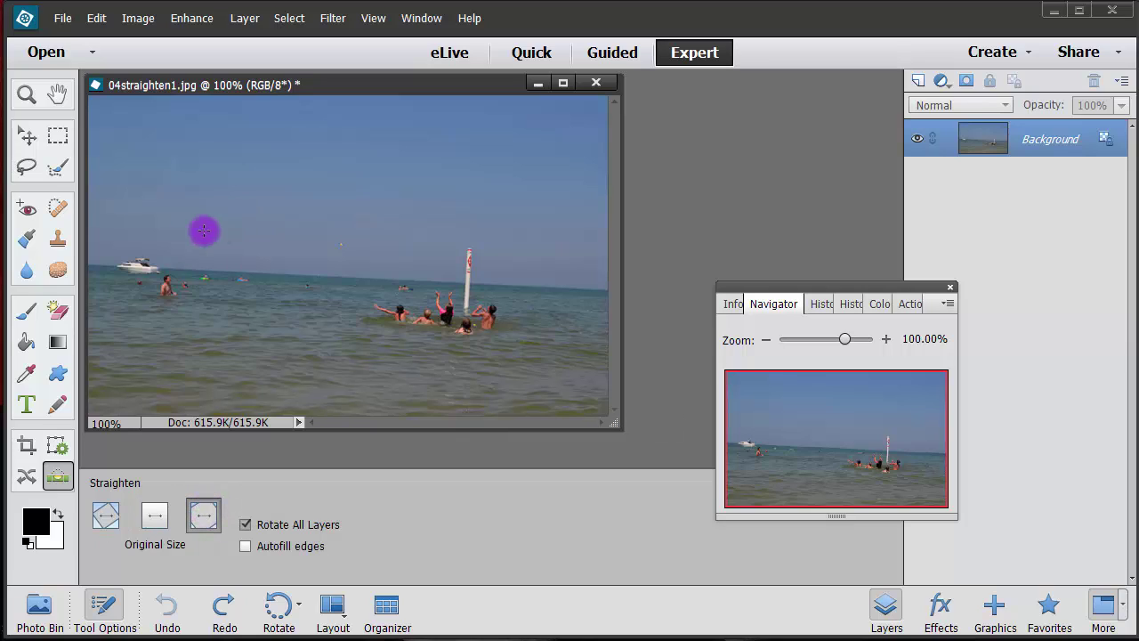
pyautogui.moveTo(161, 267); pyautogui.dragTo(561, 285)
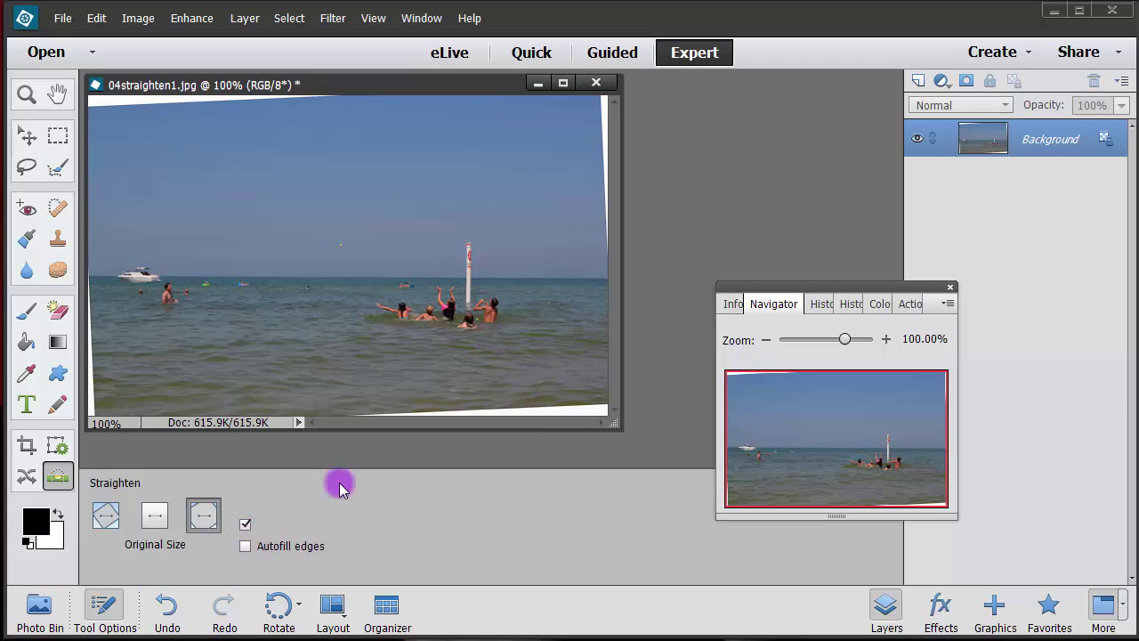
# - Close the beach photo without saving and open 04straighten2.jpg
pyautogui.click(587, 89)
pyautogui.click(553, 264)
pyautogui.click(65, 20)
pyautogui.click(53, 51)
pyautogui.click(307, 124)
pyautogui.click(1004, 506)
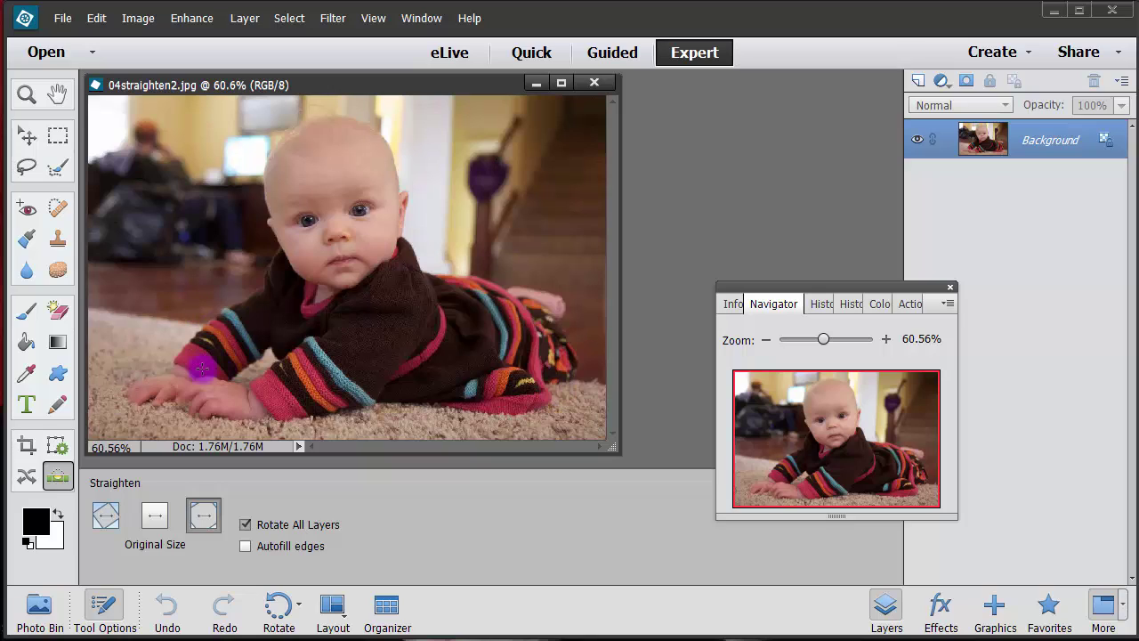
# - Straighten the baby photo along the tilted floor using Grow or Shrink
pyautogui.click(105, 515)
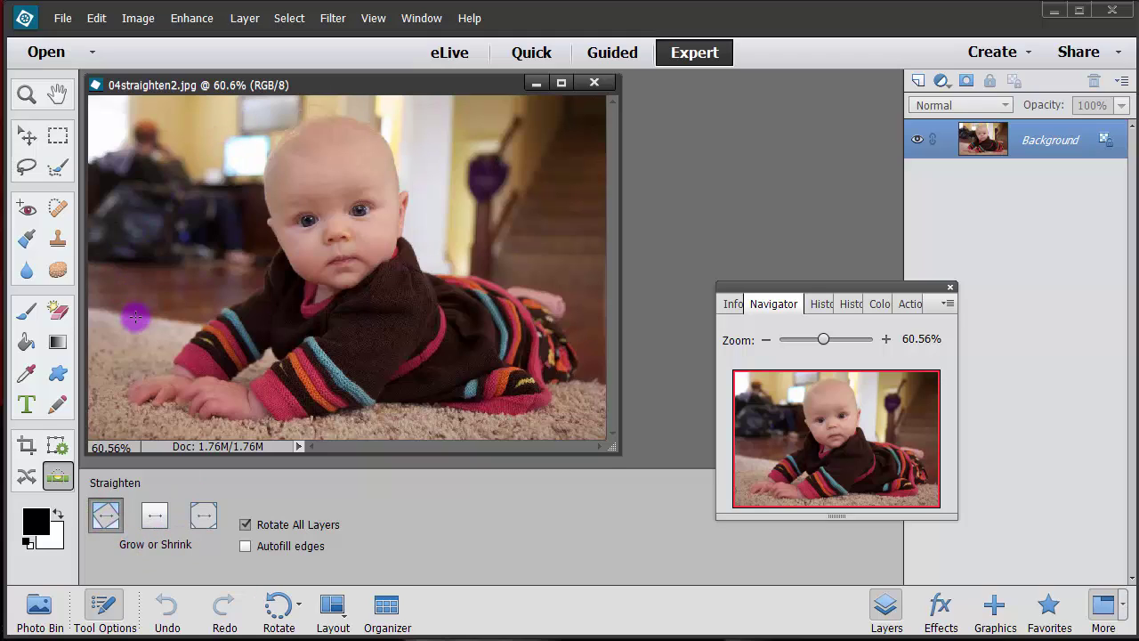
pyautogui.moveTo(135, 314); pyautogui.dragTo(584, 378)
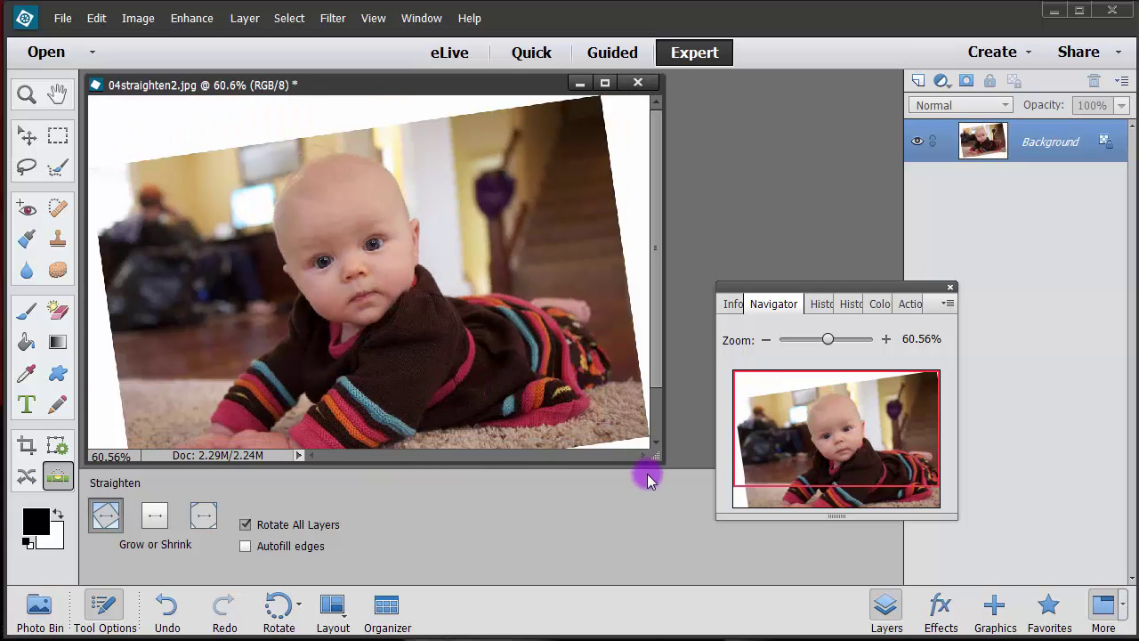
pyautogui.moveTo(660, 459); pyautogui.dragTo(658, 565)
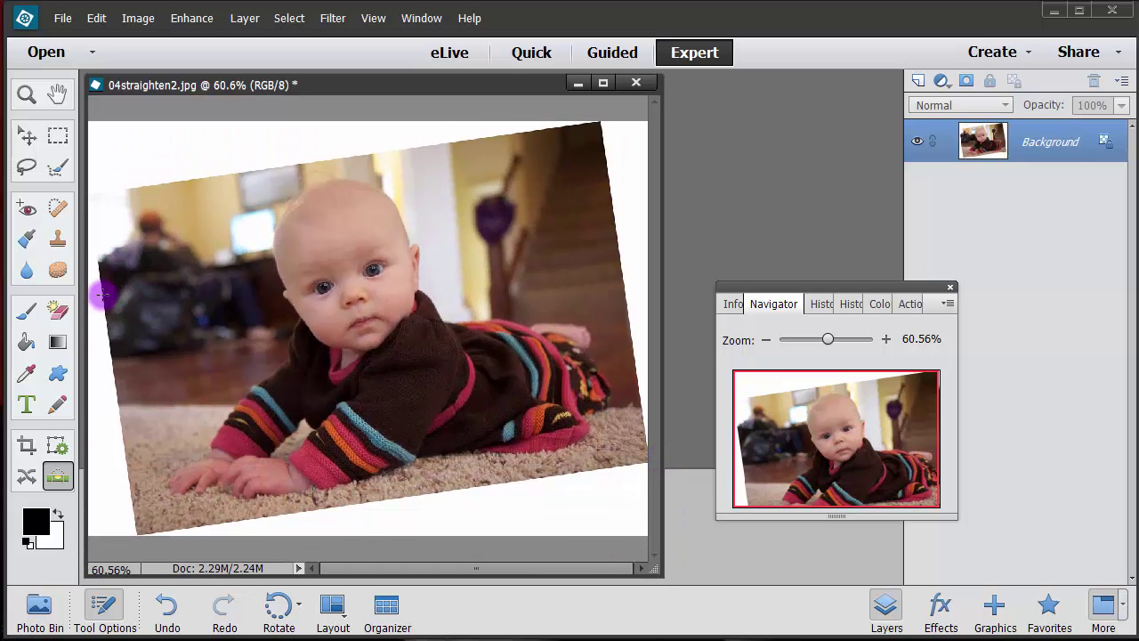
# - Draw a trial crop box on the baby photo, then cancel it
pyautogui.click(27, 445)
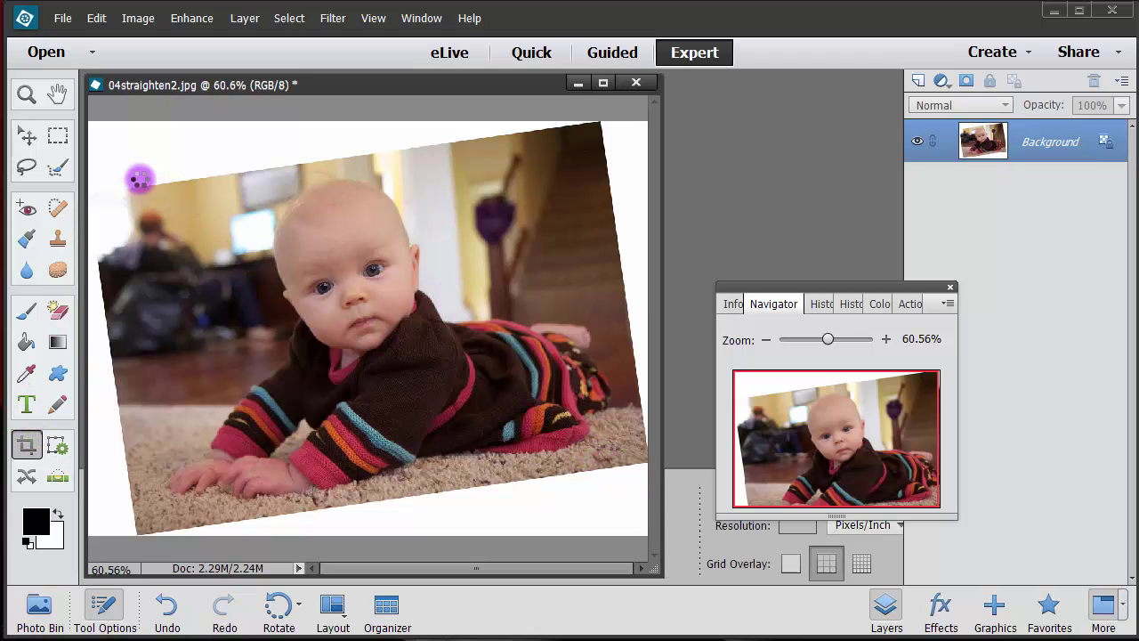
pyautogui.click(166, 186)
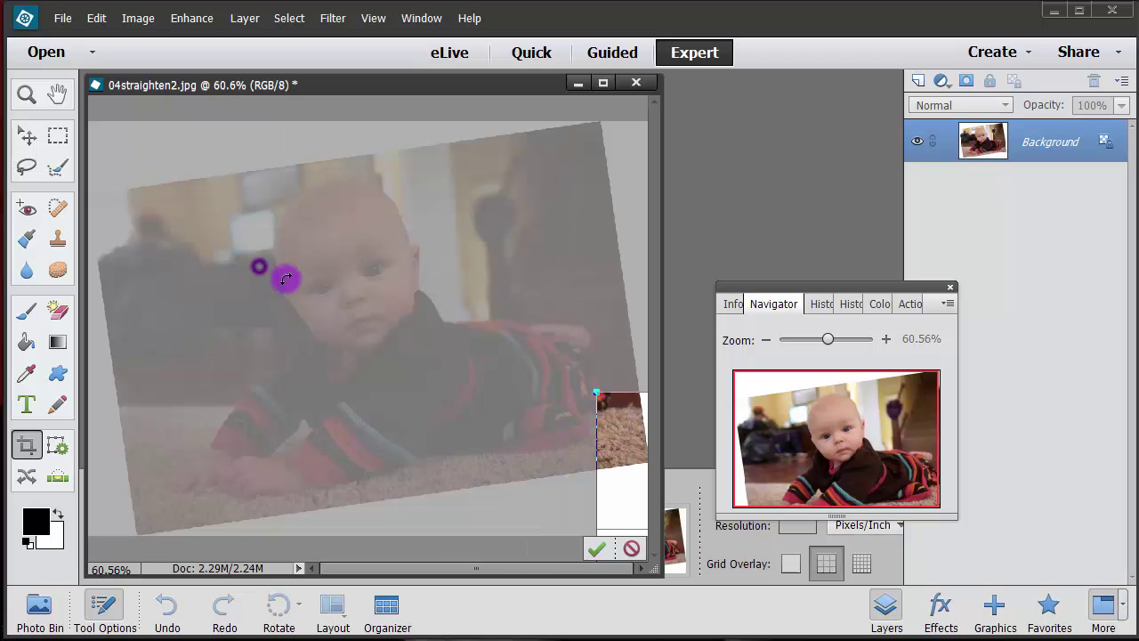
pyautogui.moveTo(285, 278); pyautogui.dragTo(285, 279)
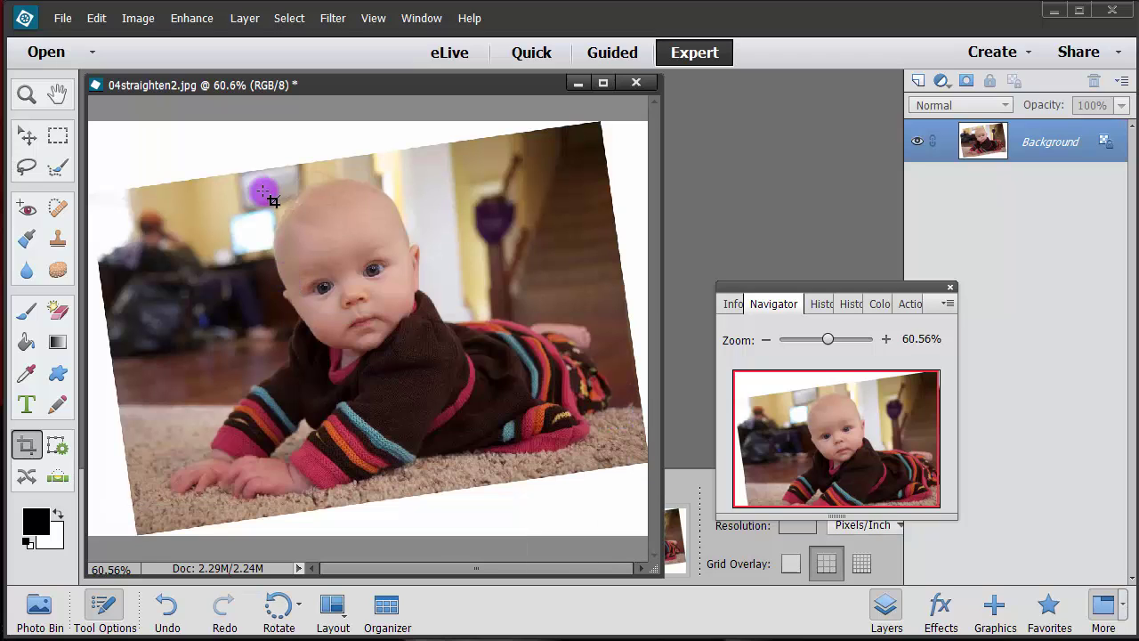
pyautogui.click(157, 187)
pyautogui.moveTo(216, 220); pyautogui.dragTo(568, 389)
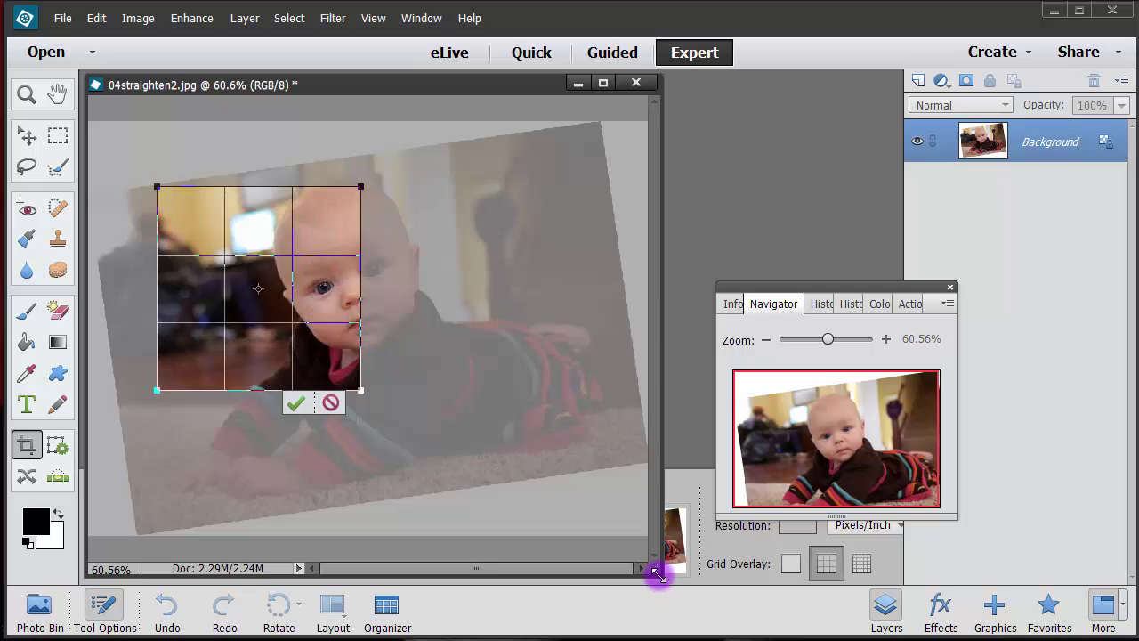
pyautogui.moveTo(656, 569); pyautogui.dragTo(591, 420)
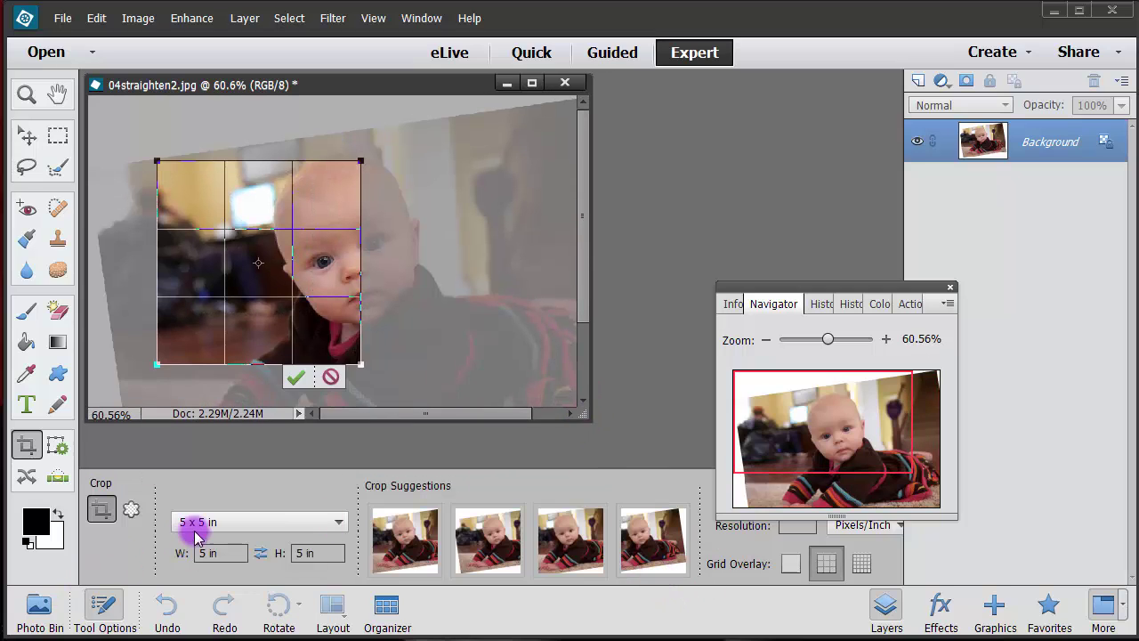
pyautogui.click(337, 523)
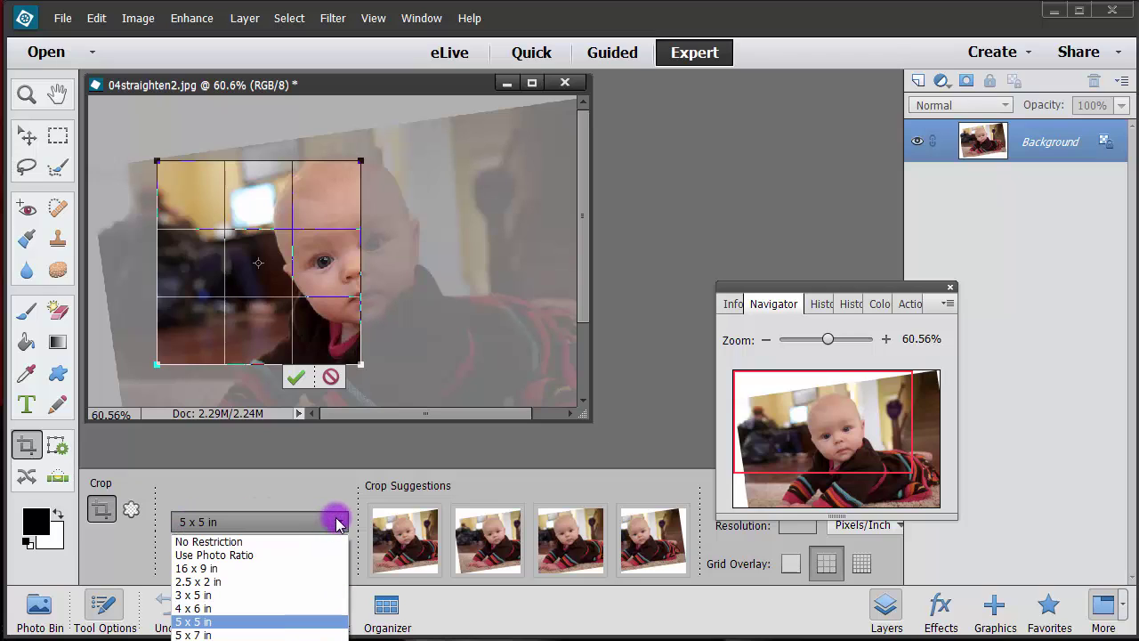
pyautogui.click(336, 523)
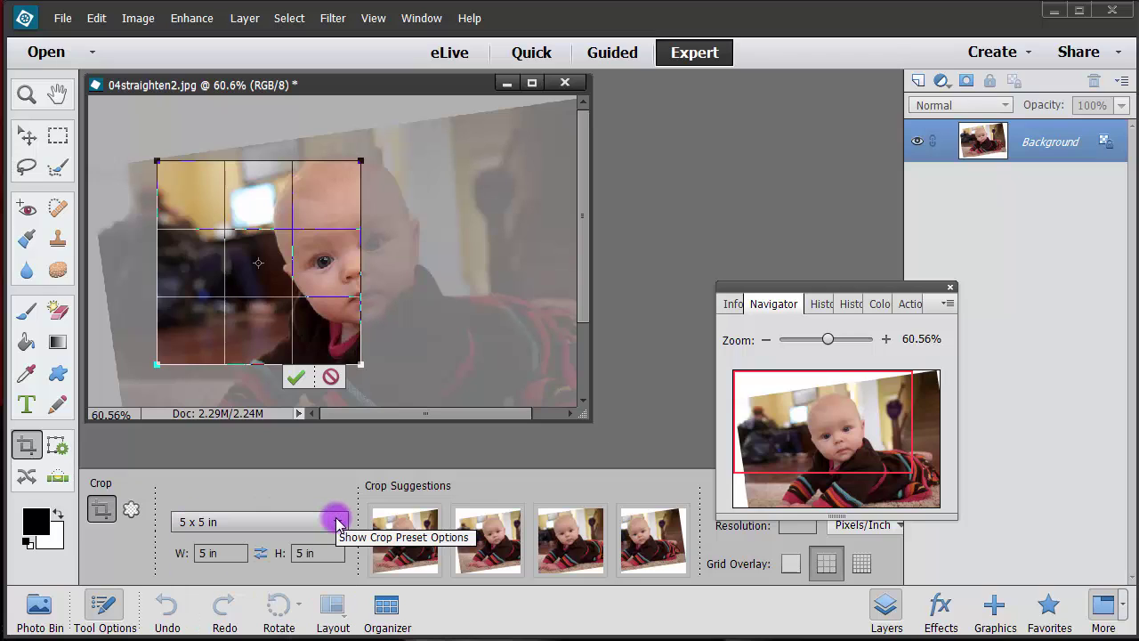
pyautogui.press('Escape')
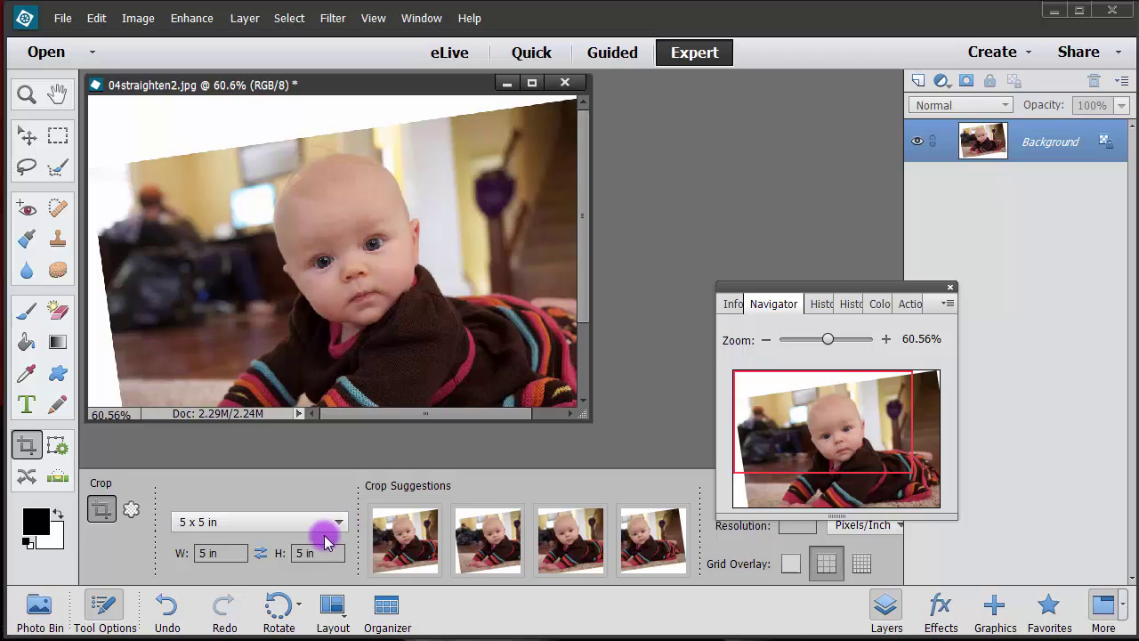
# - Choose the 4 x 6 in crop preset, frame the baby, and apply the crop
pyautogui.click(333, 523)
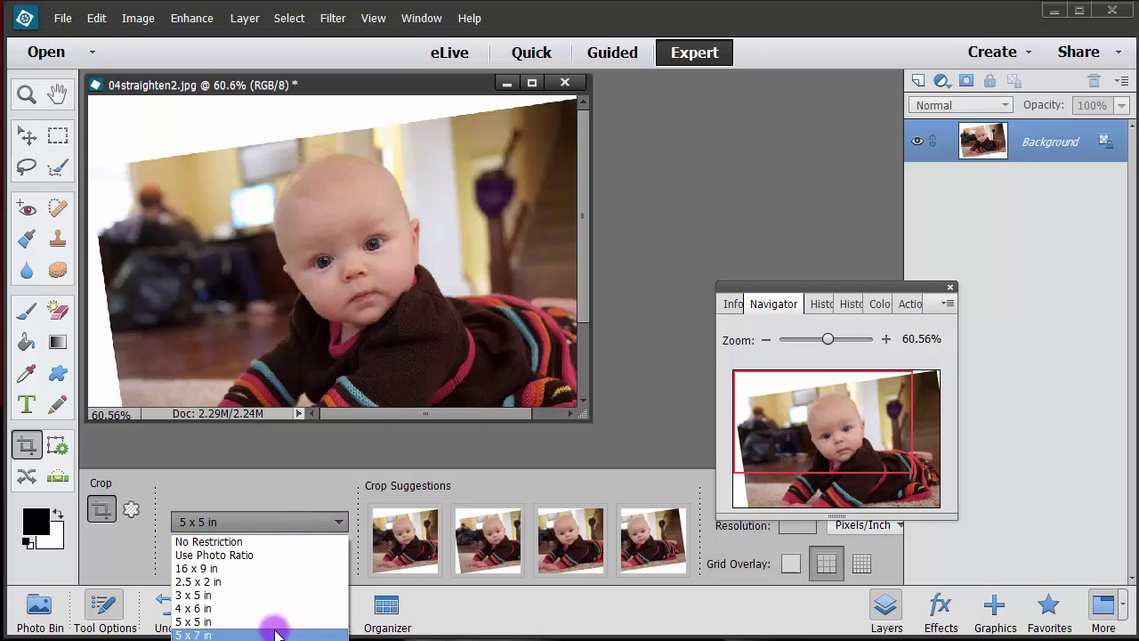
pyautogui.click(294, 608)
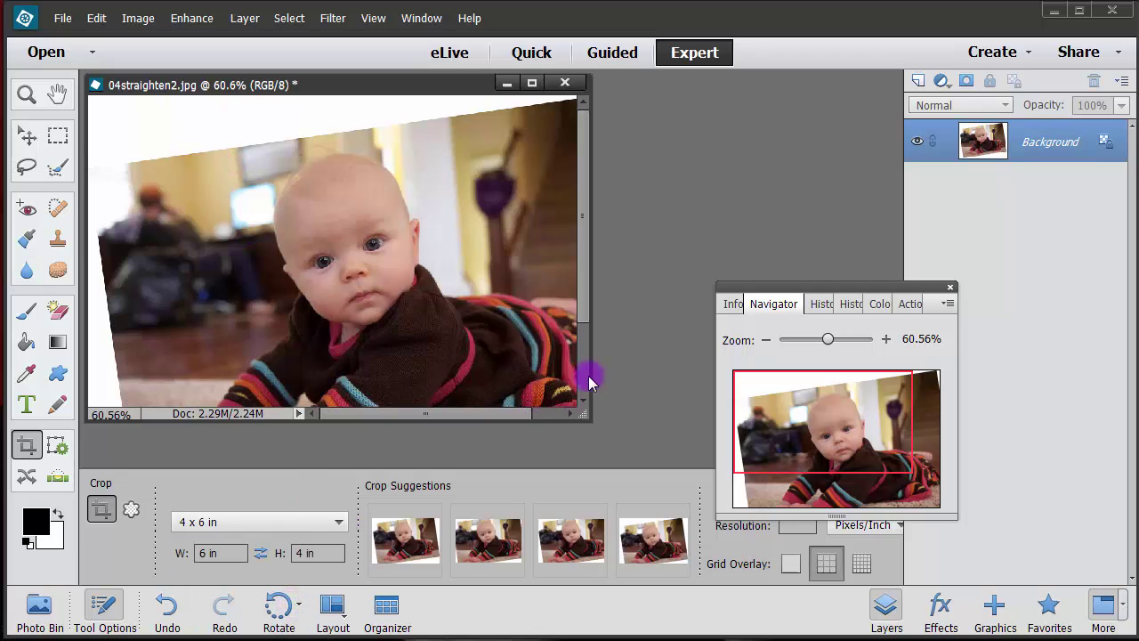
pyautogui.moveTo(586, 414); pyautogui.dragTo(709, 532)
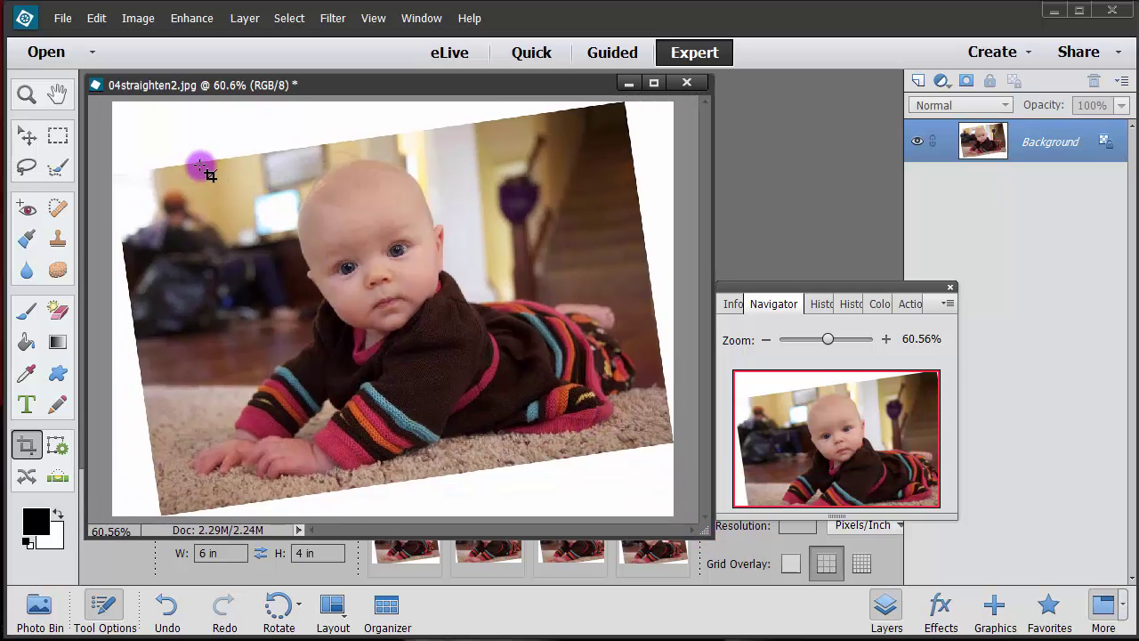
pyautogui.moveTo(200, 164); pyautogui.dragTo(610, 483)
pyautogui.click(543, 451)
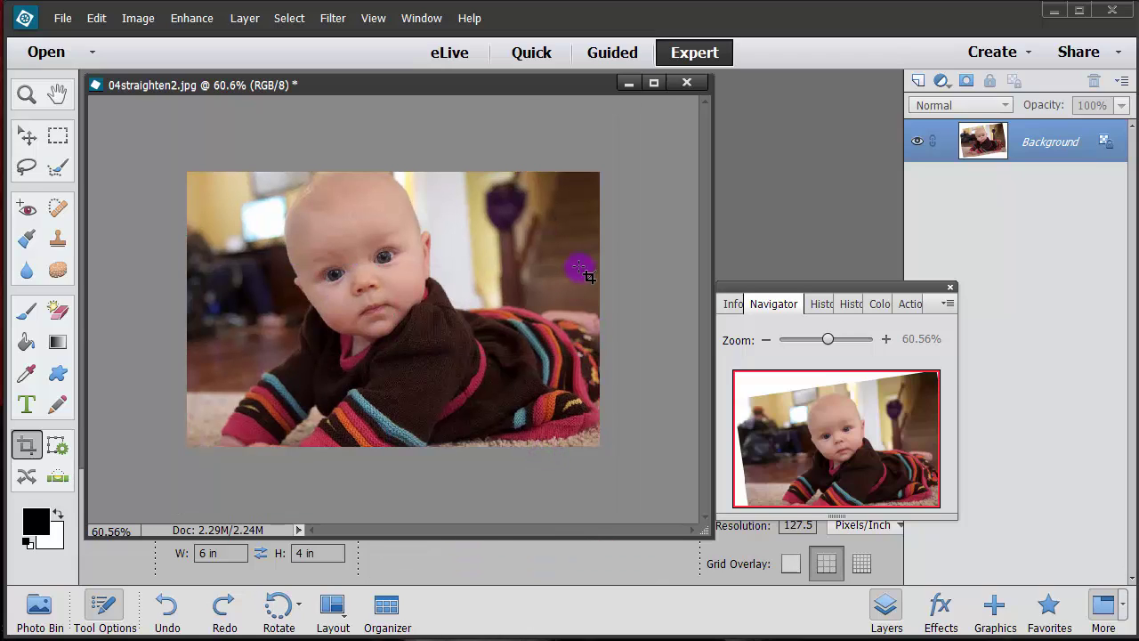
# - Close the cropped photo without saving and reopen 04straighten2.jpg
pyautogui.click(687, 83)
pyautogui.click(580, 260)
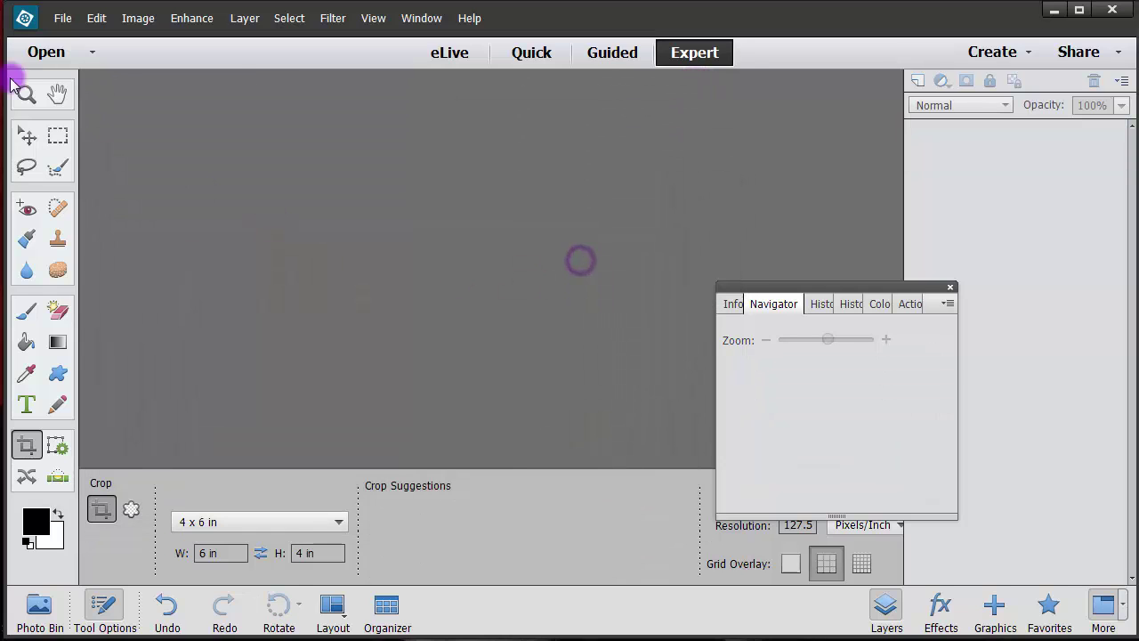
pyautogui.click(62, 18)
pyautogui.click(76, 52)
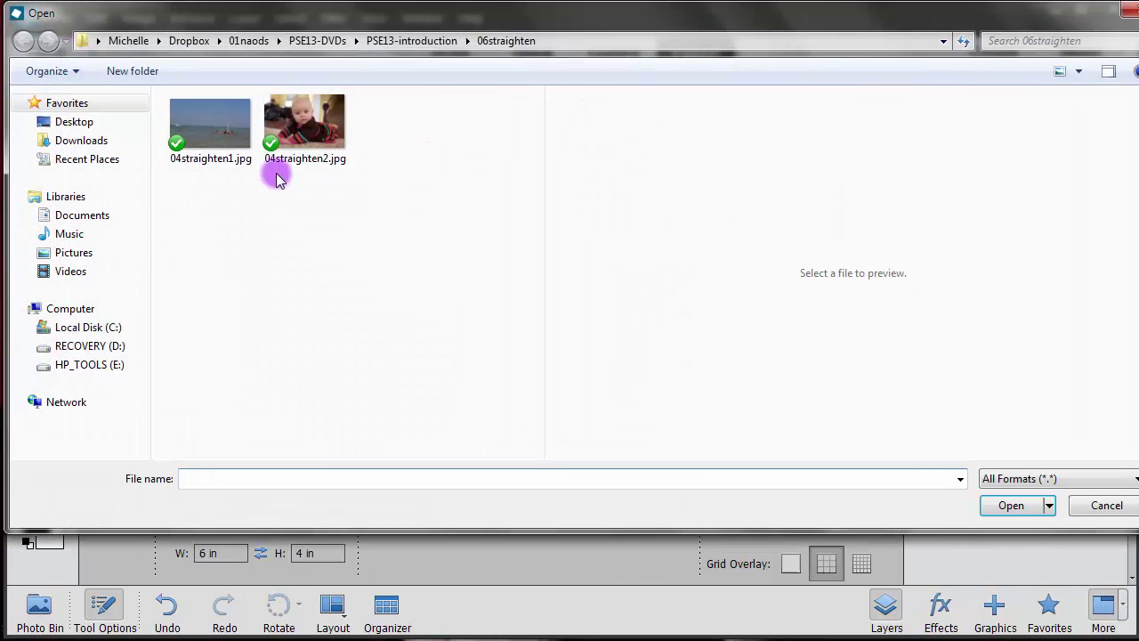
pyautogui.click(271, 160)
pyautogui.click(1002, 506)
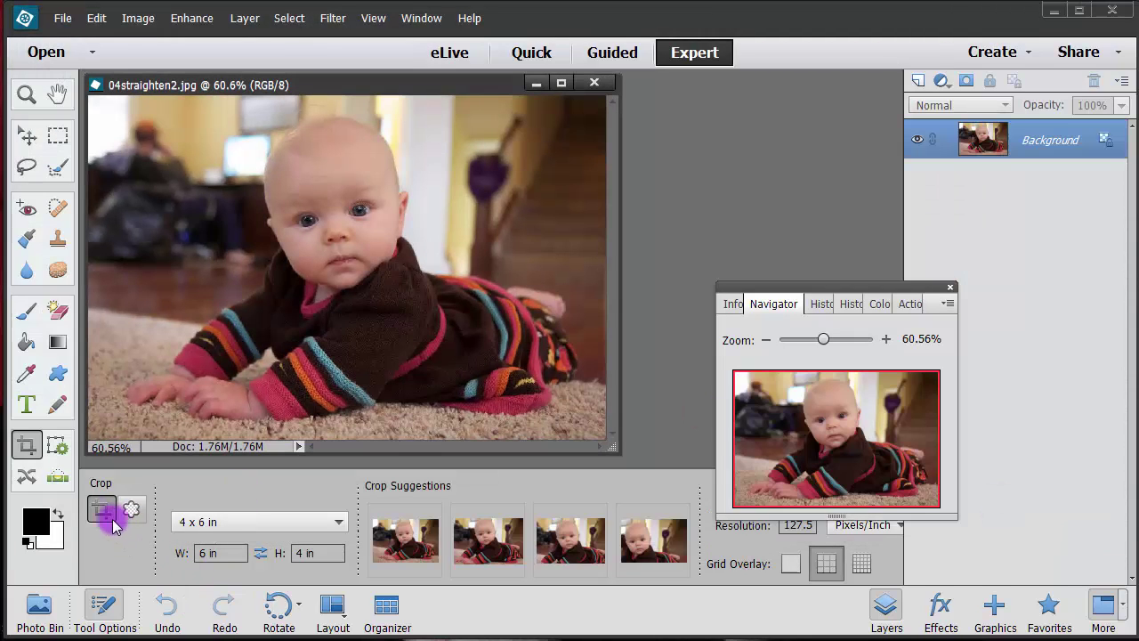
# - Straighten the baby photo along a level line with Autofill edges filling the corners
pyautogui.click(57, 474)
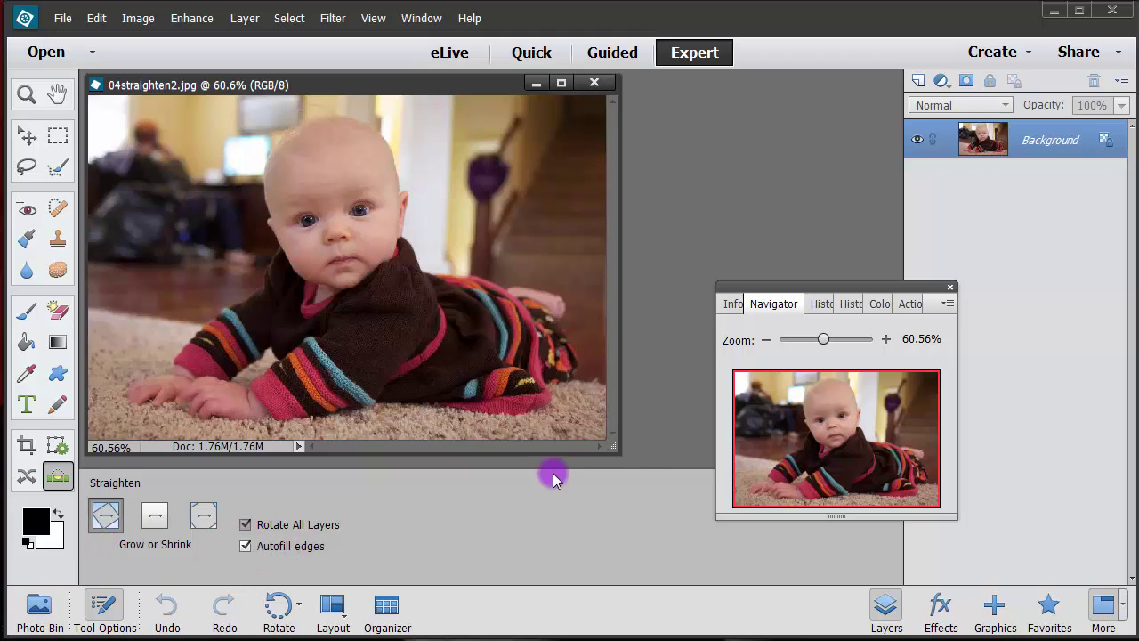
pyautogui.moveTo(612, 448); pyautogui.dragTo(709, 542)
pyautogui.moveTo(163, 354); pyautogui.dragTo(634, 426)
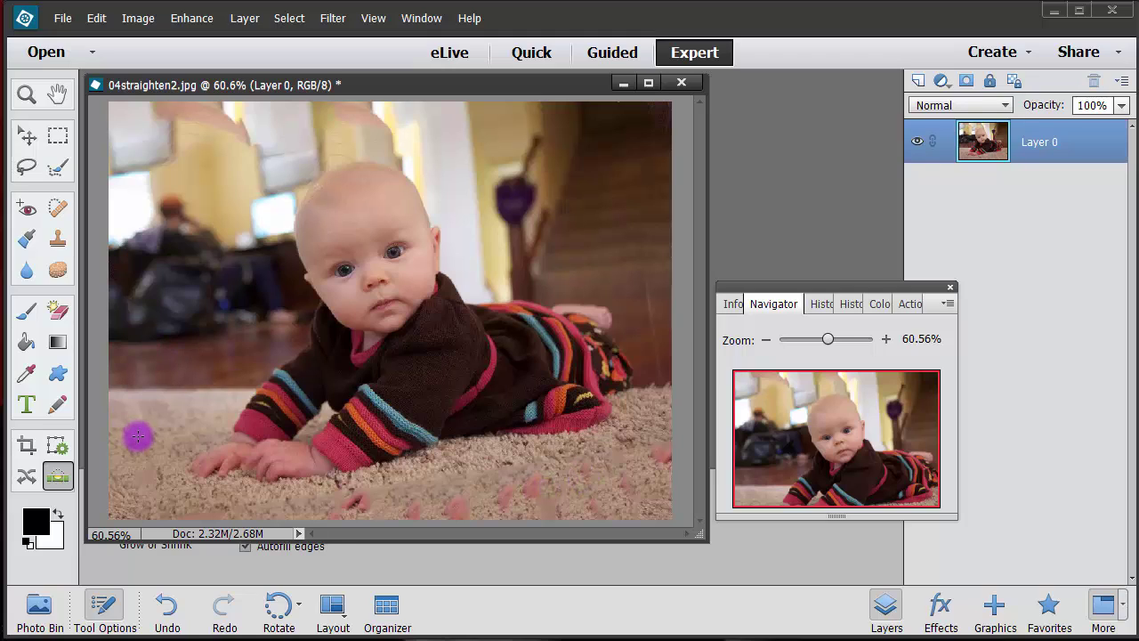
# - Draw and adjust a crop box around the baby, then commit the 6 x 4 in crop
pyautogui.click(24, 449)
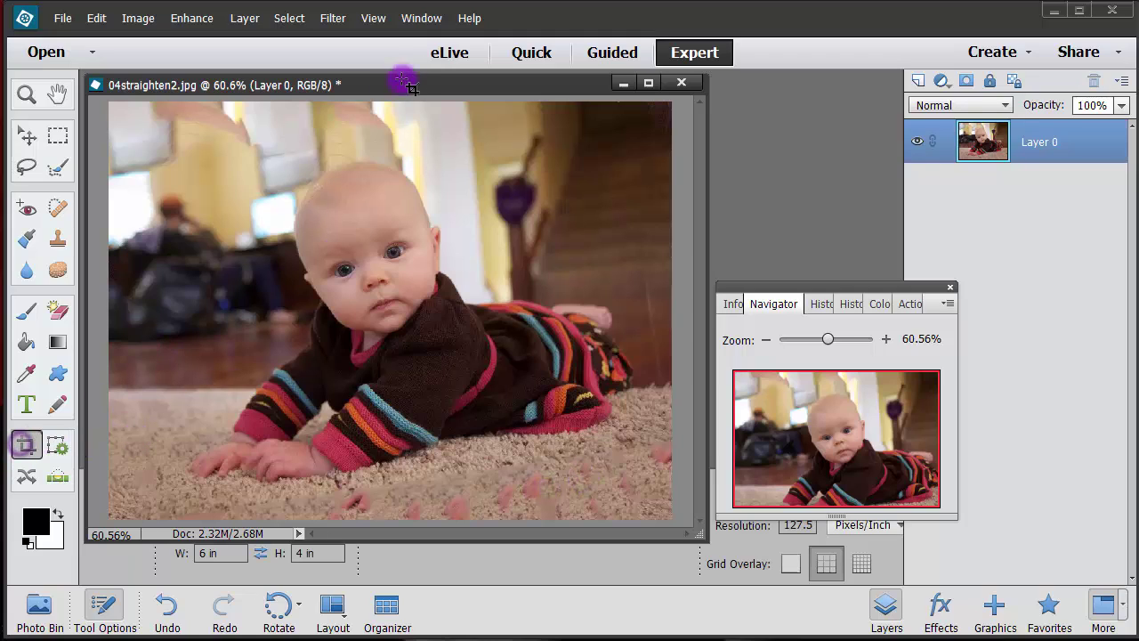
pyautogui.moveTo(368, 284); pyautogui.dragTo(255, 241)
pyautogui.moveTo(453, 377); pyautogui.dragTo(400, 319)
pyautogui.moveTo(610, 458); pyautogui.dragTo(626, 473)
pyautogui.click(567, 482)
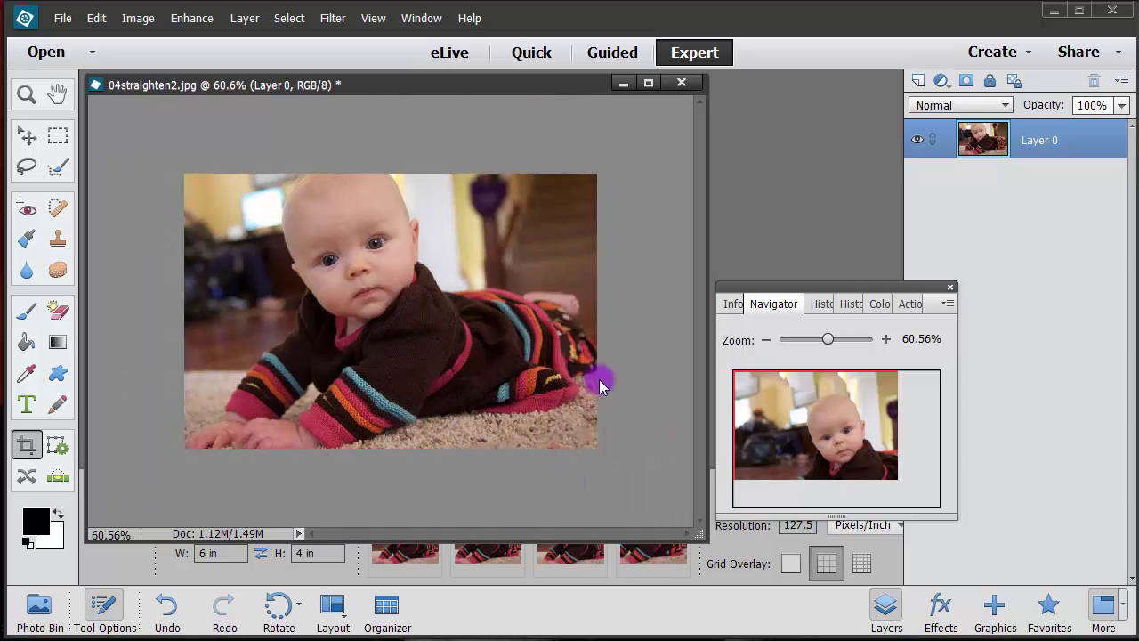
# - Select the Straighten tool again, showing its Grow or Shrink and Autofill edges options
pyautogui.click(57, 481)
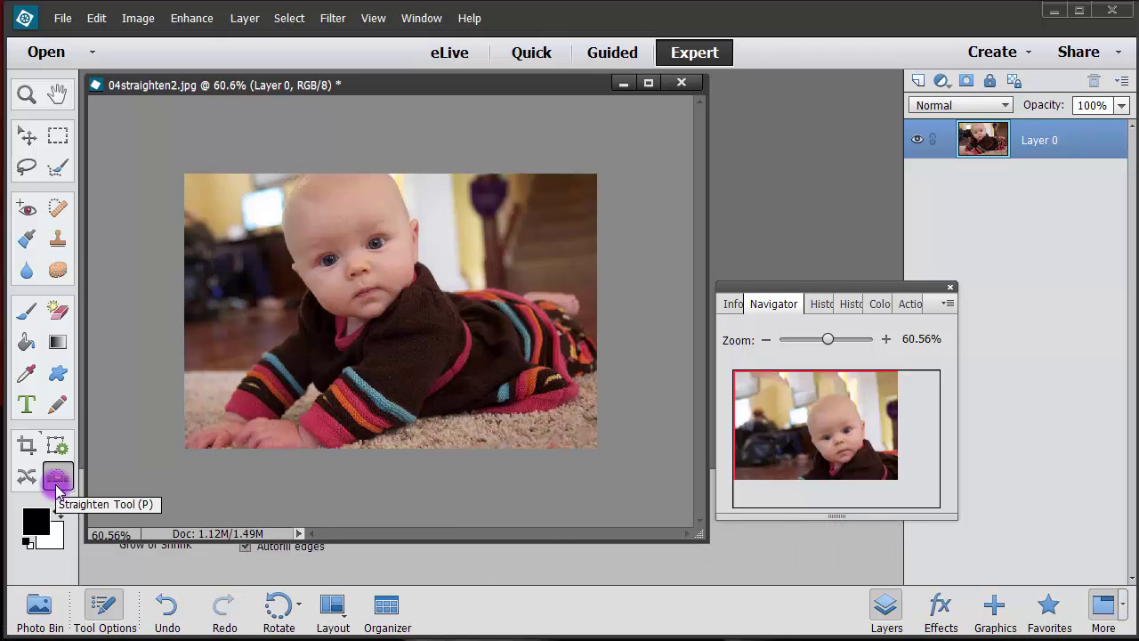